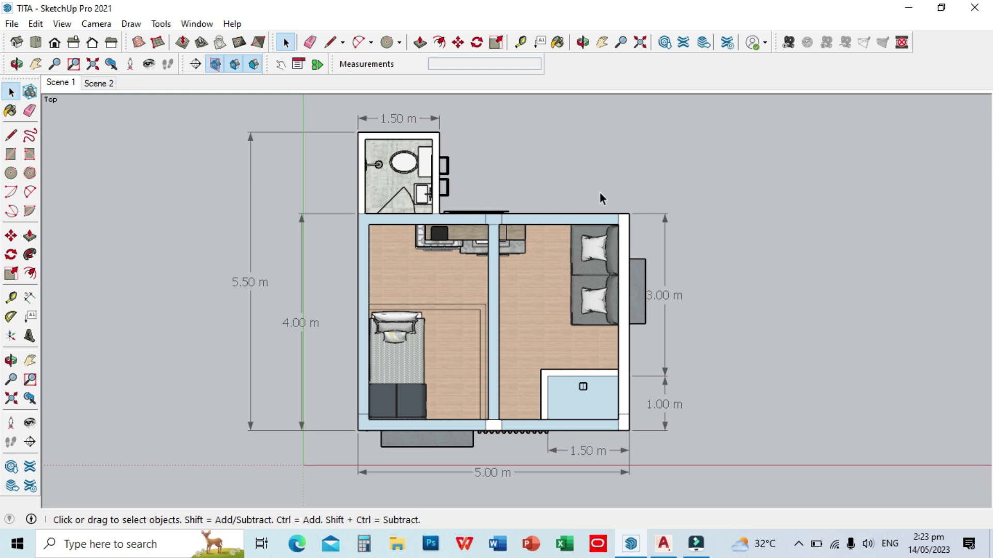
# Switch from the SketchUp top-view floor plan to AutoCAD Architecture 2018 on the taskbar.
pyautogui.click(664, 544)
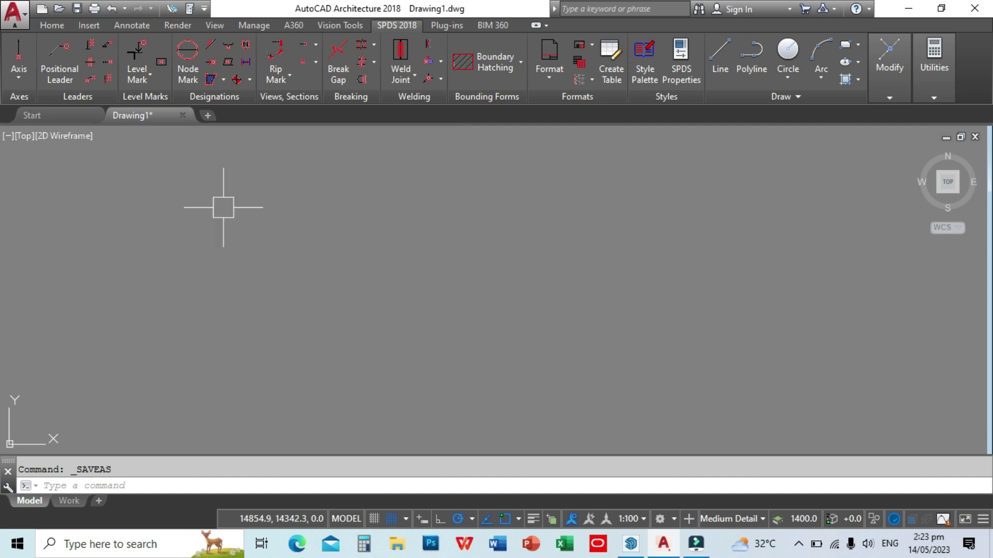
# Save the empty AutoCAD drawing to the Desktop as export.dwg.
pyautogui.click(8, 23)
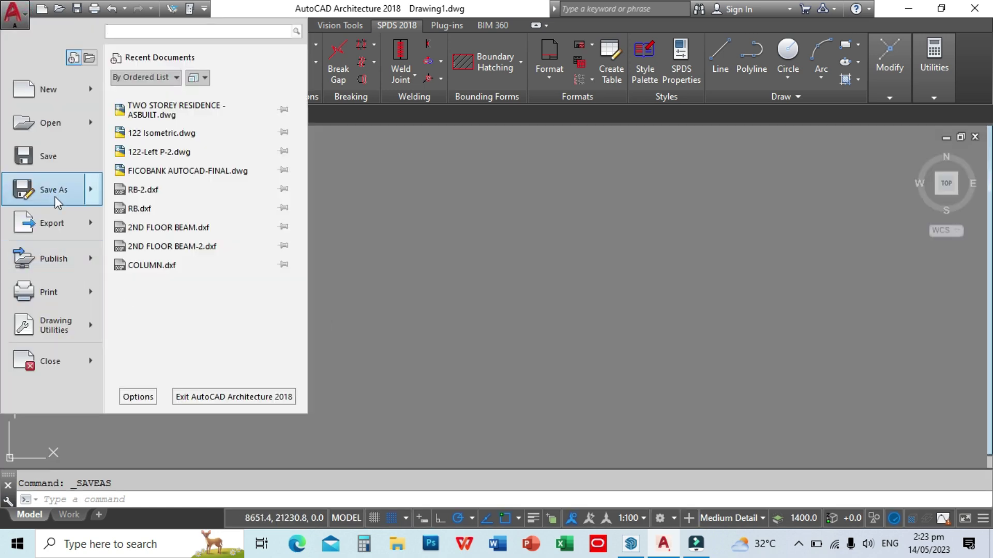
pyautogui.click(54, 194)
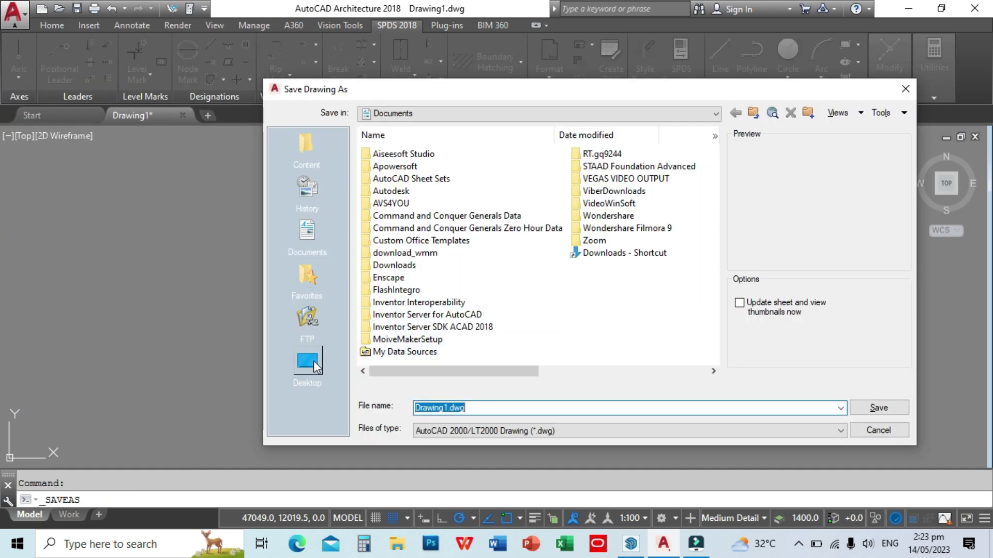
pyautogui.click(316, 368)
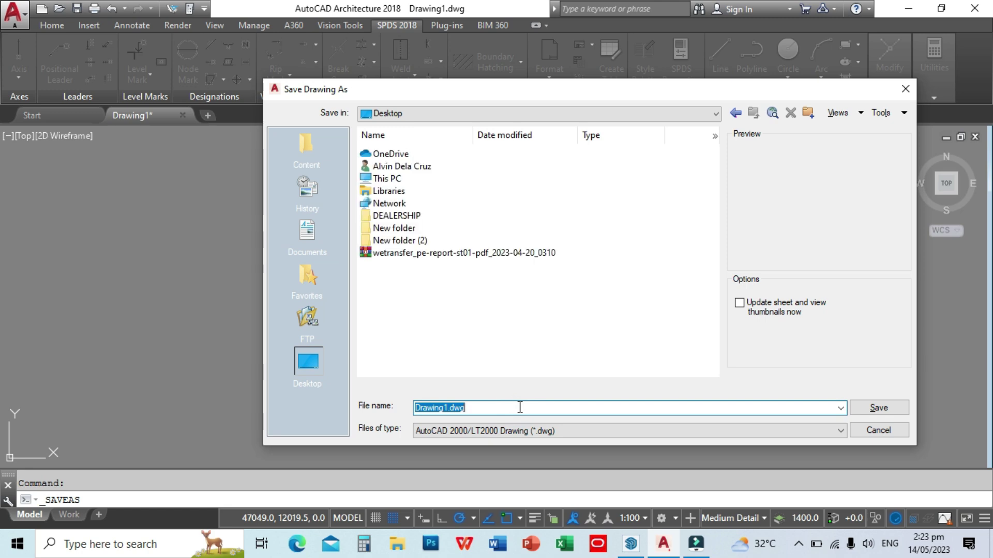
pyautogui.write('export')
pyautogui.click(878, 406)
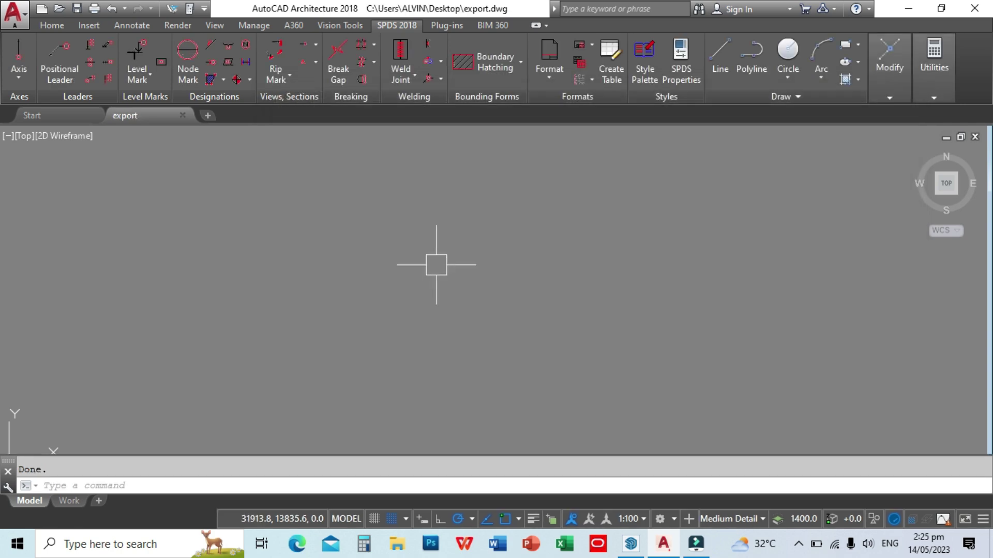
# Set export.dwg's drawing units to Meters, rescaling existing modelspace and paperspace objects.
pyautogui.hotkey('alt', 'Tab')
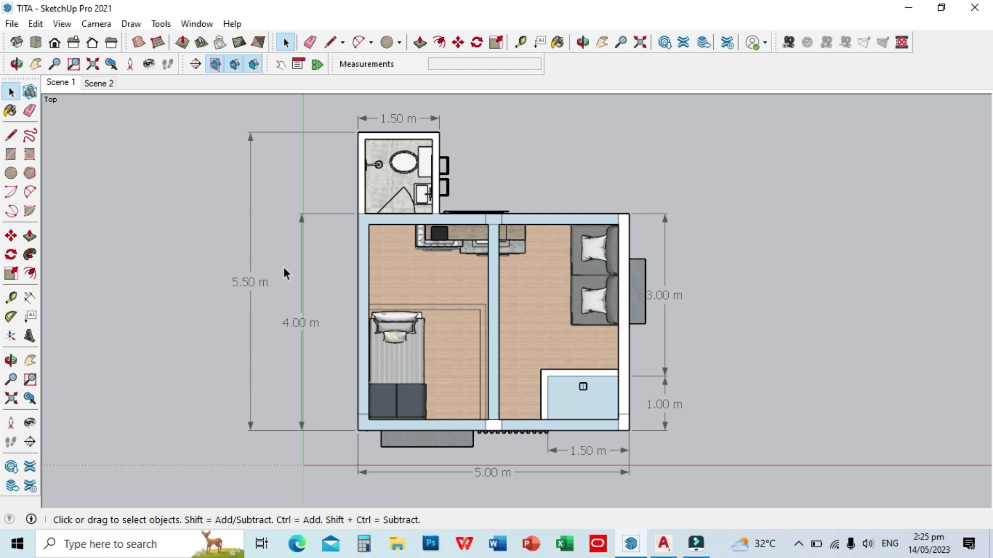
pyautogui.click(663, 543)
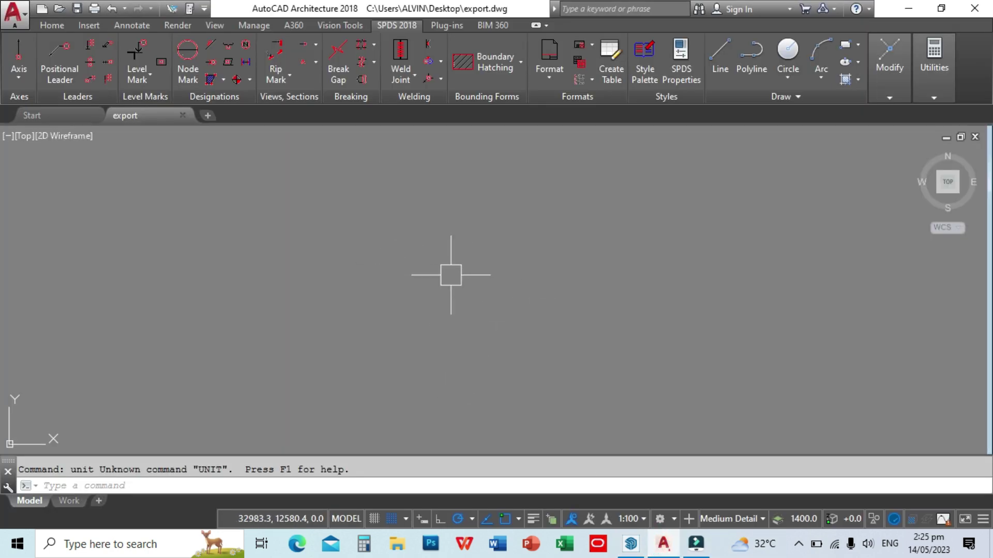
pyautogui.write('units')
pyautogui.press('Return')
pyautogui.click(458, 136)
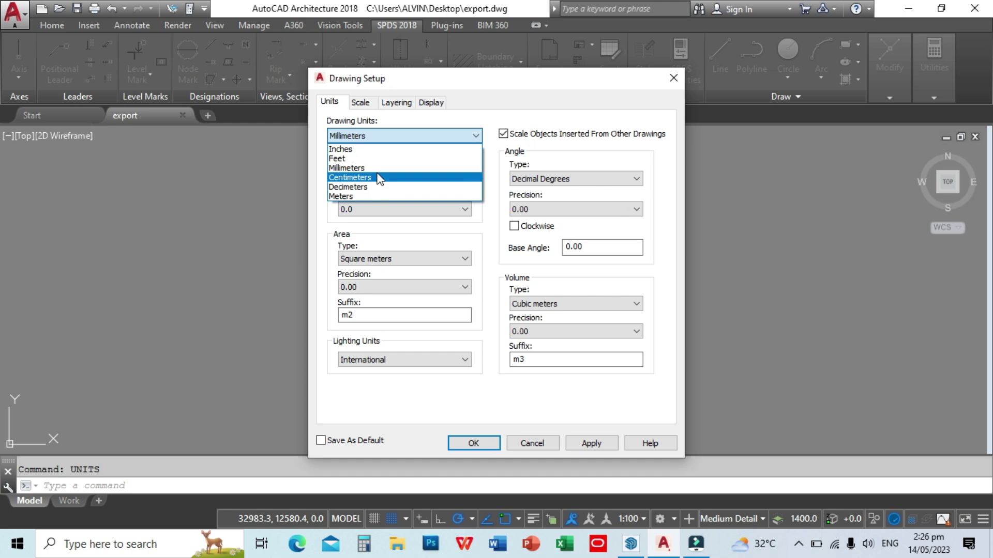
pyautogui.click(373, 198)
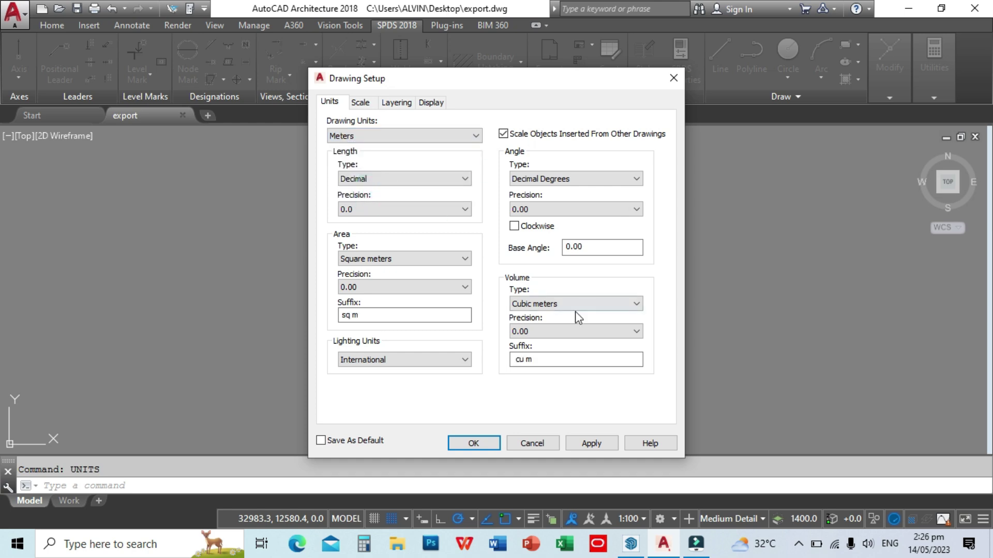
pyautogui.click(595, 445)
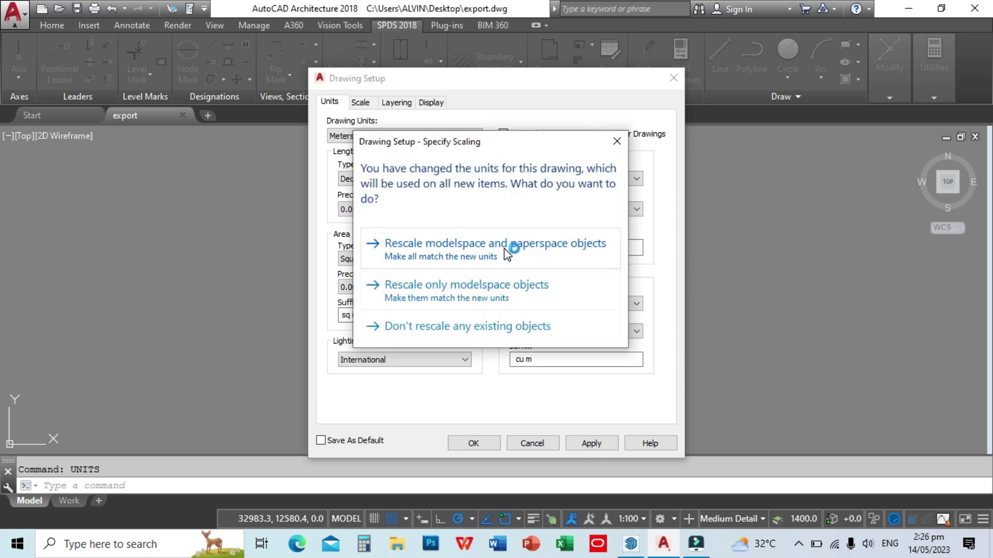
pyautogui.click(504, 248)
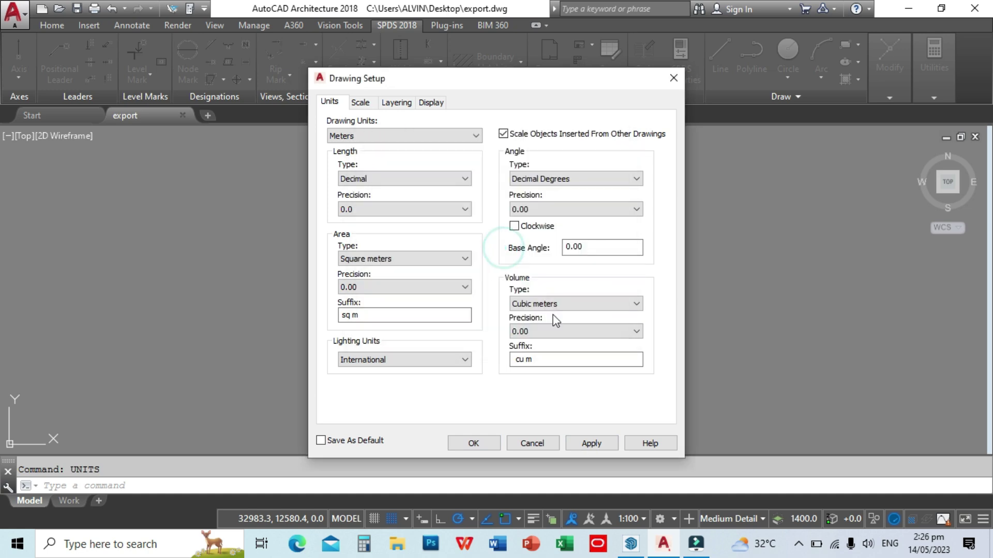
pyautogui.click(480, 445)
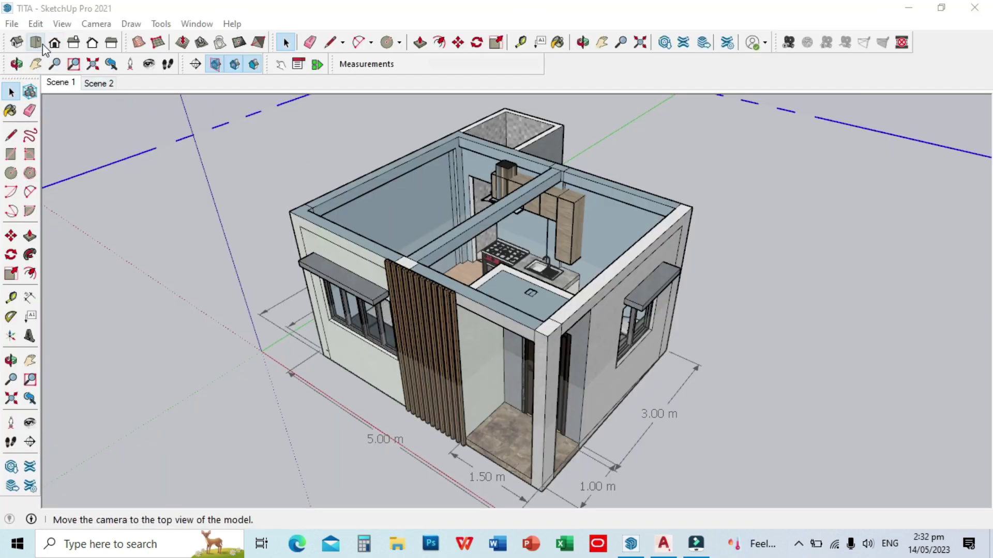
# Show the house in Top view with Parallel Projection as a flat floor plan.
pyautogui.click(36, 42)
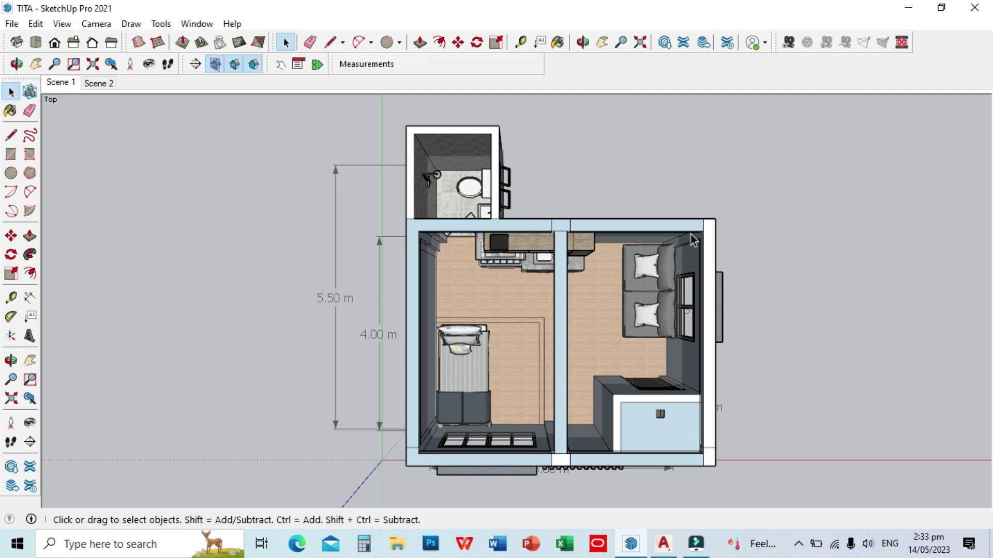
pyautogui.click(97, 24)
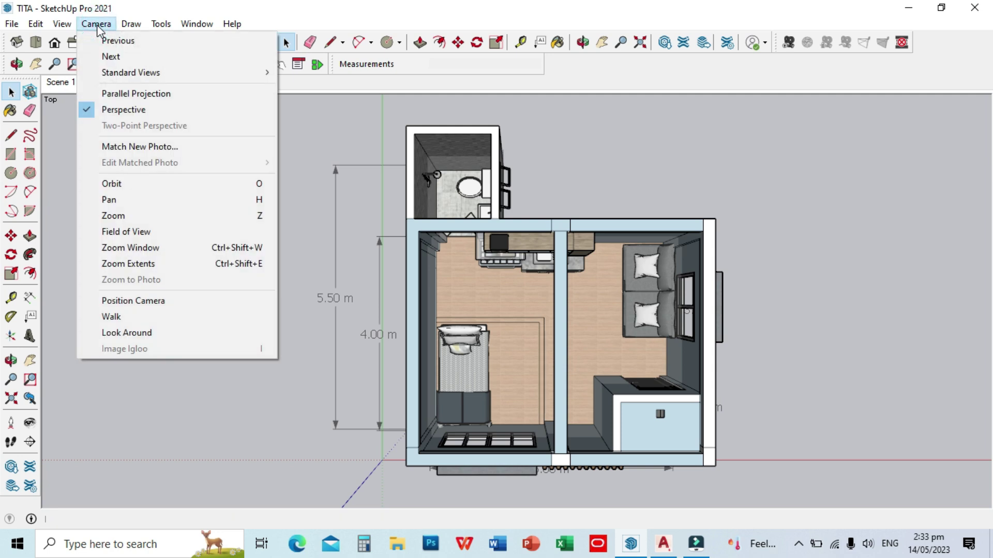
pyautogui.click(101, 98)
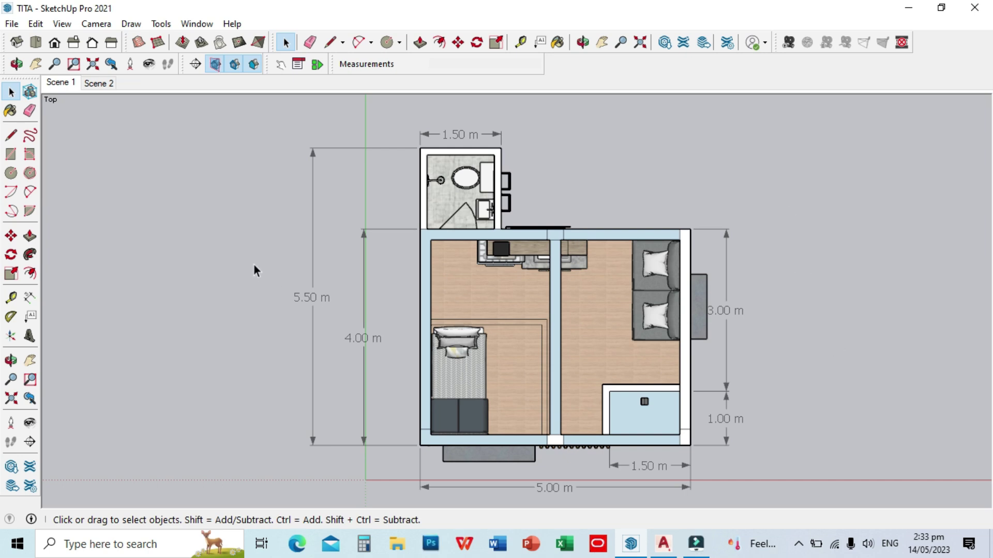
pyautogui.click(12, 24)
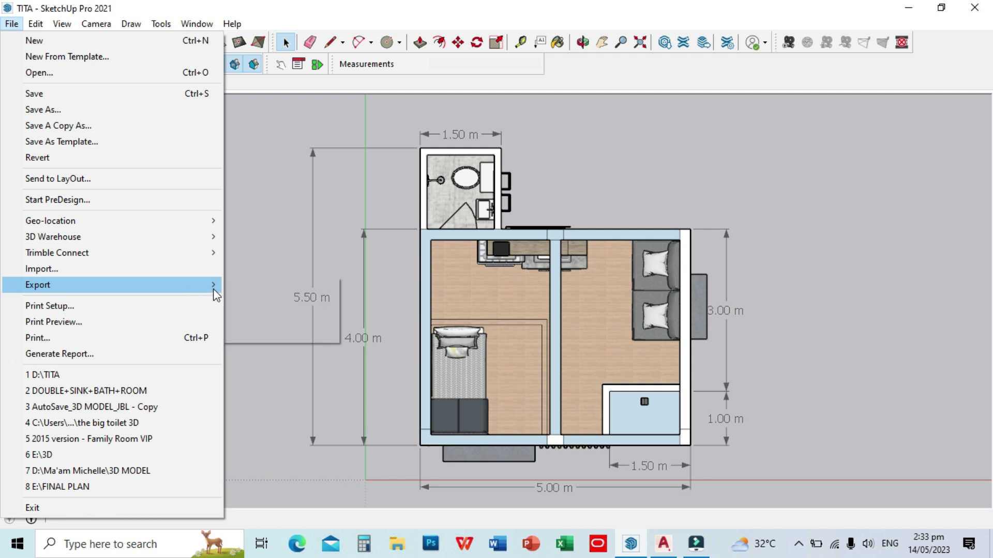
pyautogui.moveTo(47, 285)
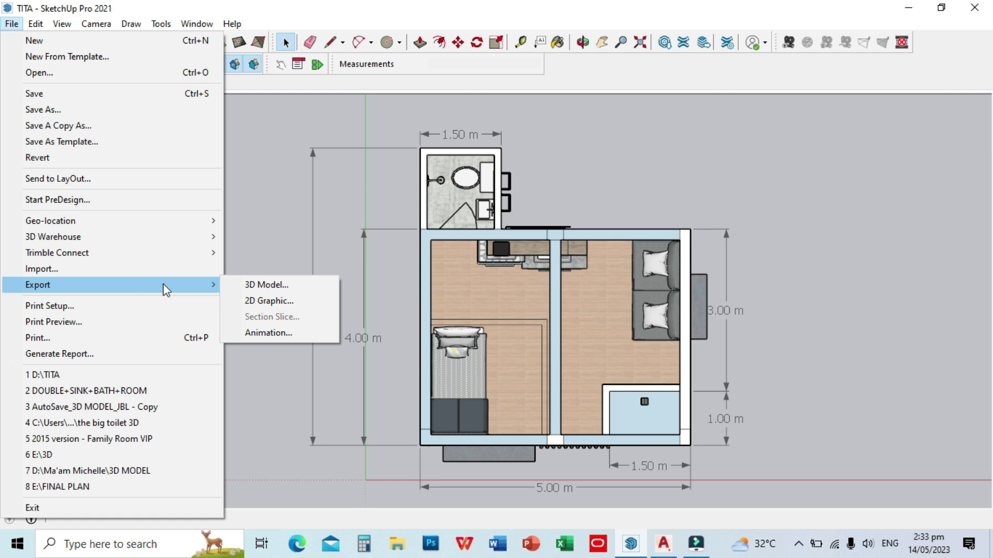
# Set up a 2D Graphic export of the floor plan to Desktop named export as DWG.
pyautogui.click(269, 301)
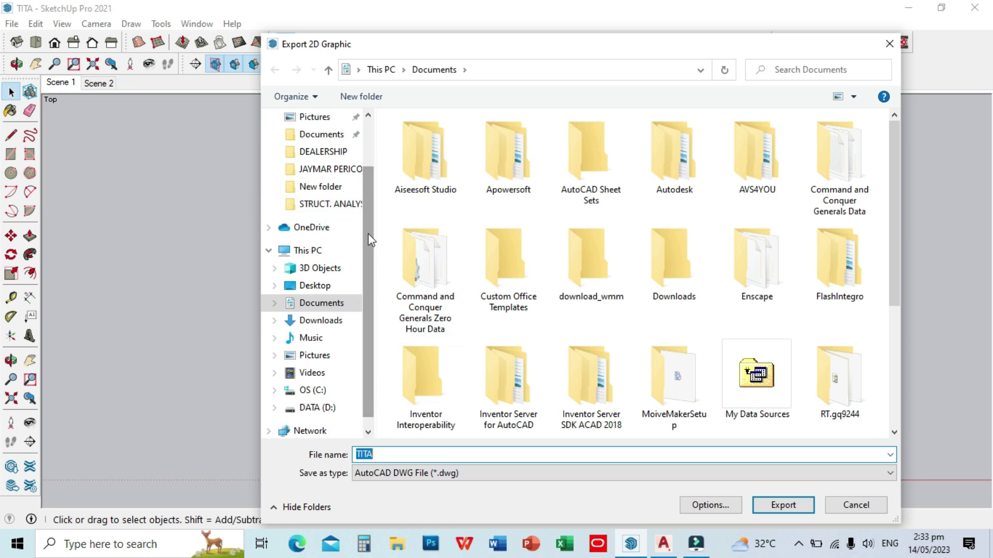
pyautogui.scroll(2, 369, 228)
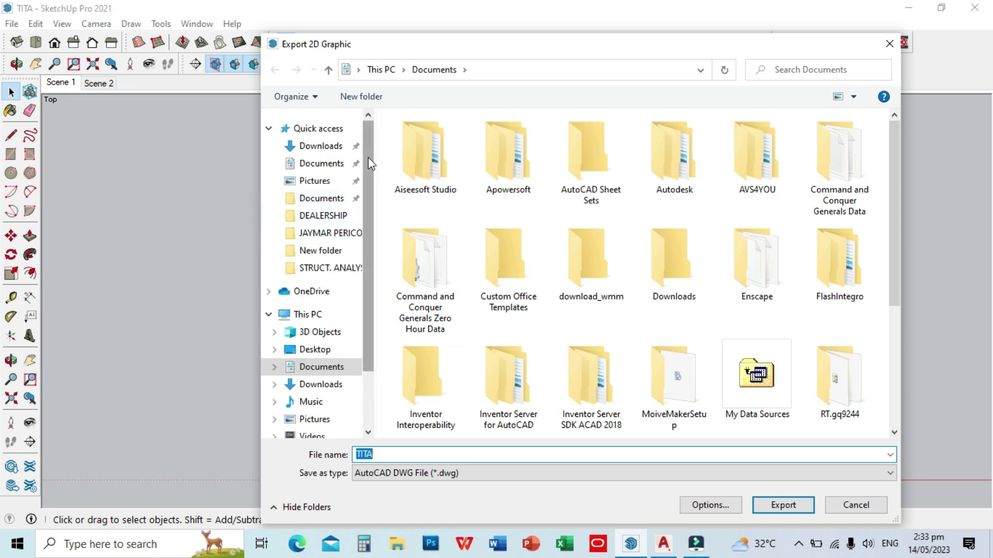
pyautogui.moveTo(366, 299); pyautogui.dragTo(375, 371)
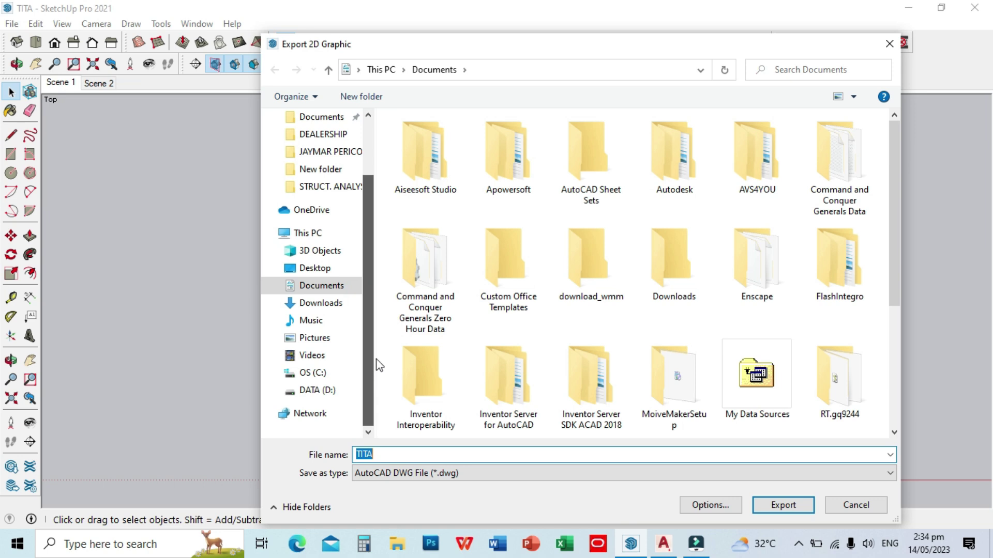
pyautogui.click(323, 269)
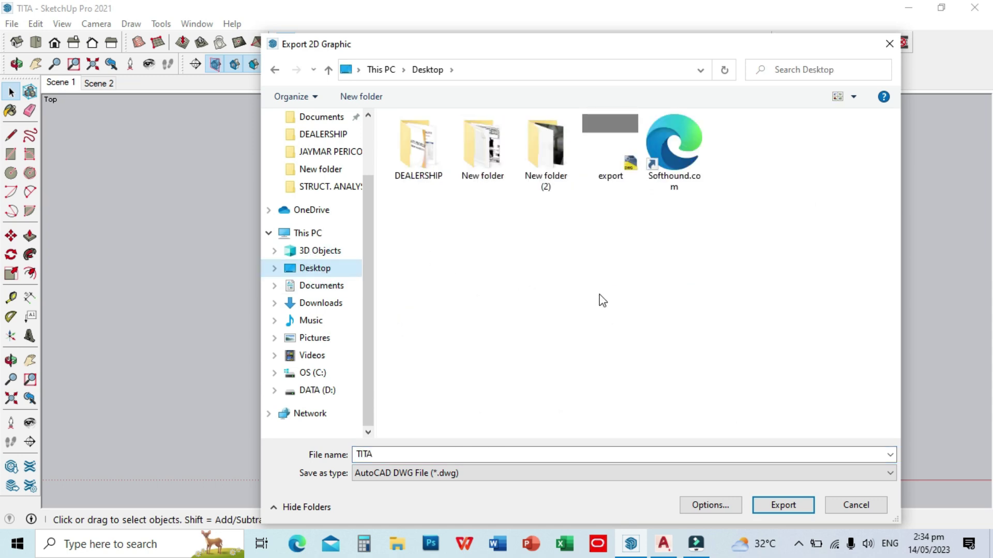
pyautogui.click(612, 161)
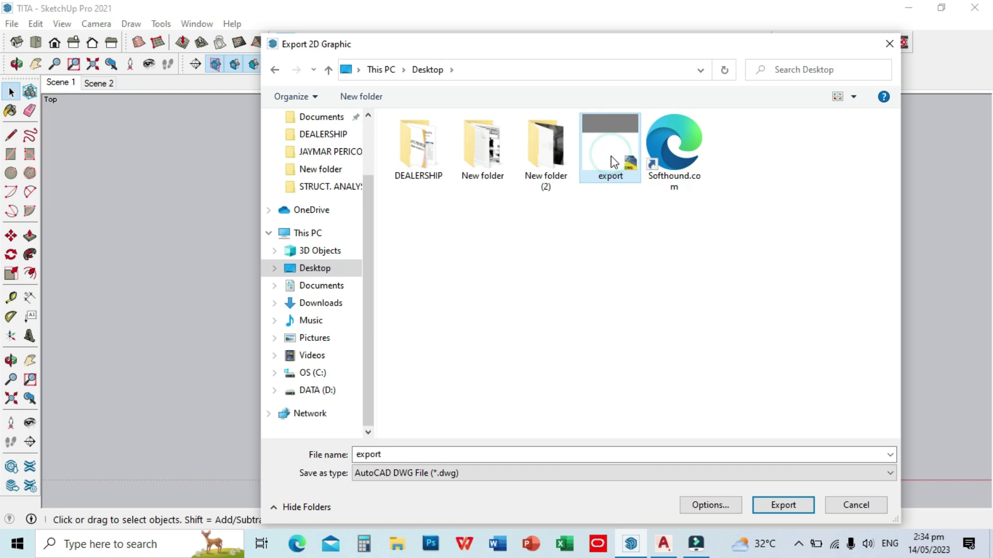
pyautogui.click(715, 507)
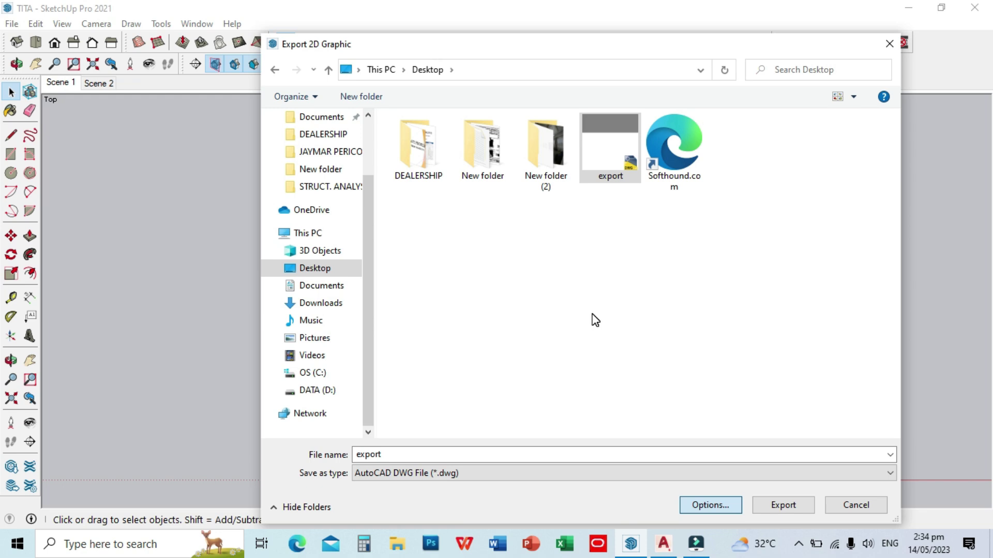
# Accept the DWG export options, keep AutoCAD DWG File type, and export the floor plan.
pyautogui.click(711, 505)
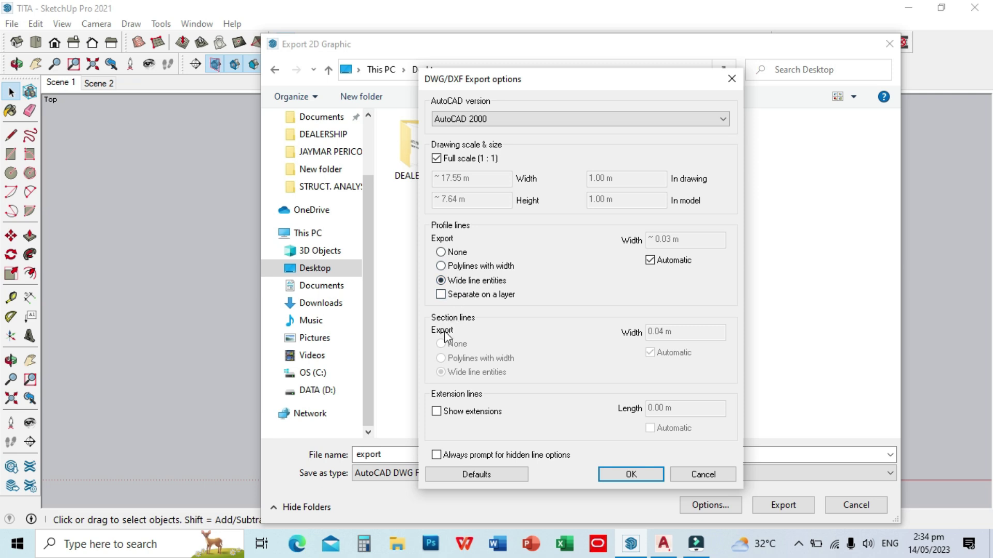
pyautogui.click(632, 474)
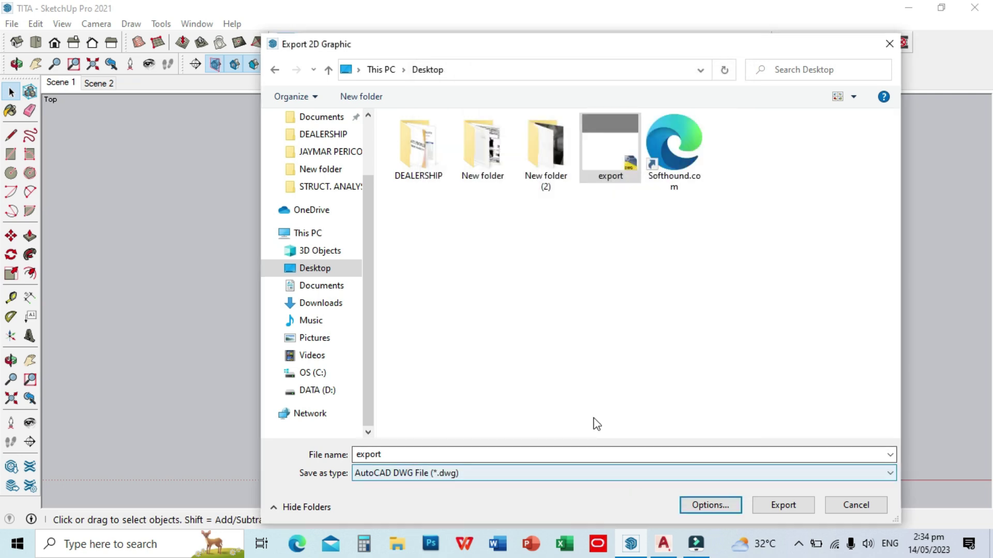
pyautogui.click(523, 475)
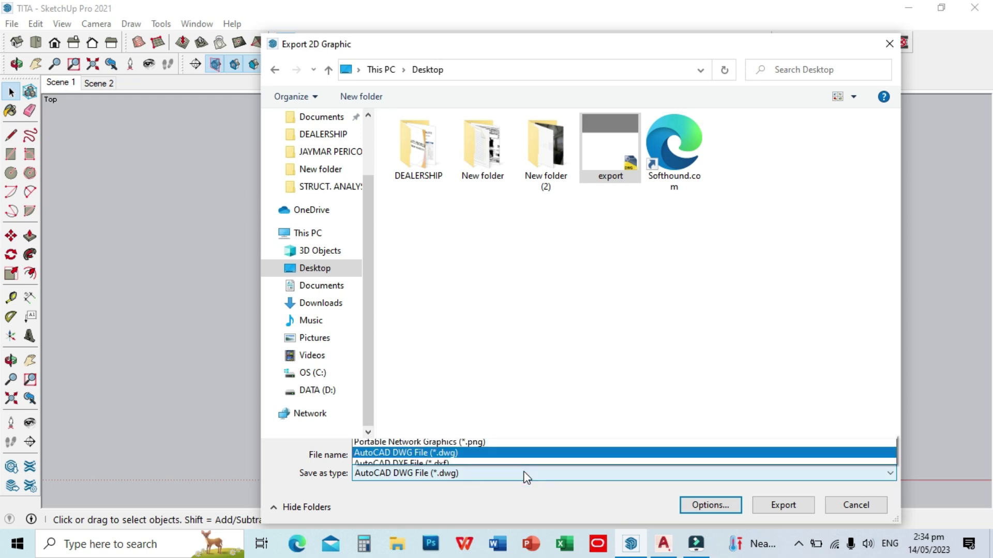
pyautogui.click(525, 474)
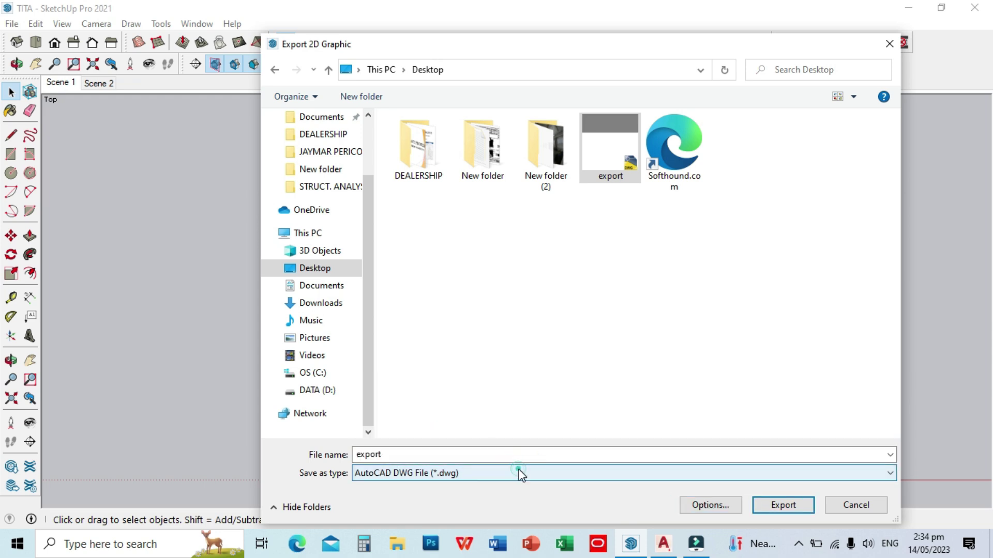
pyautogui.click(519, 473)
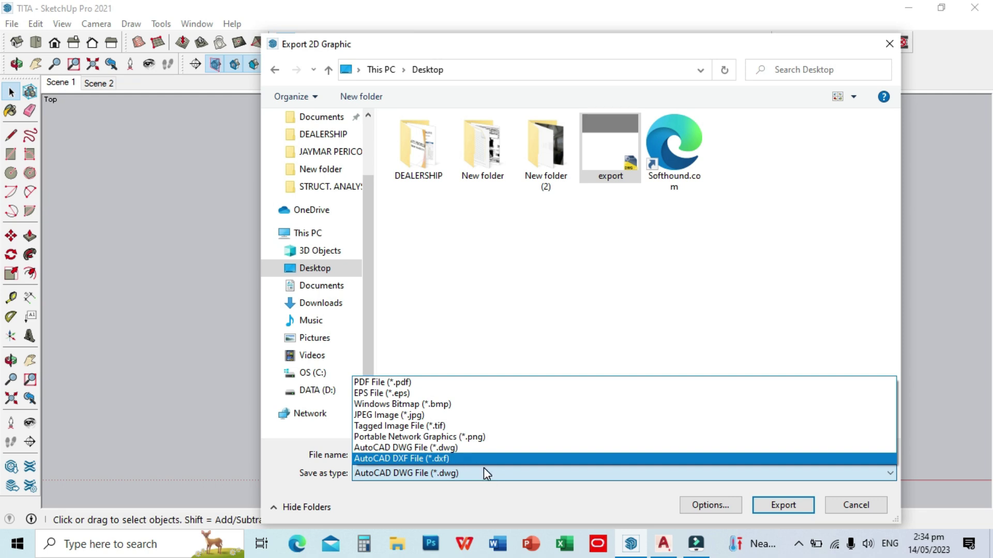
pyautogui.click(439, 449)
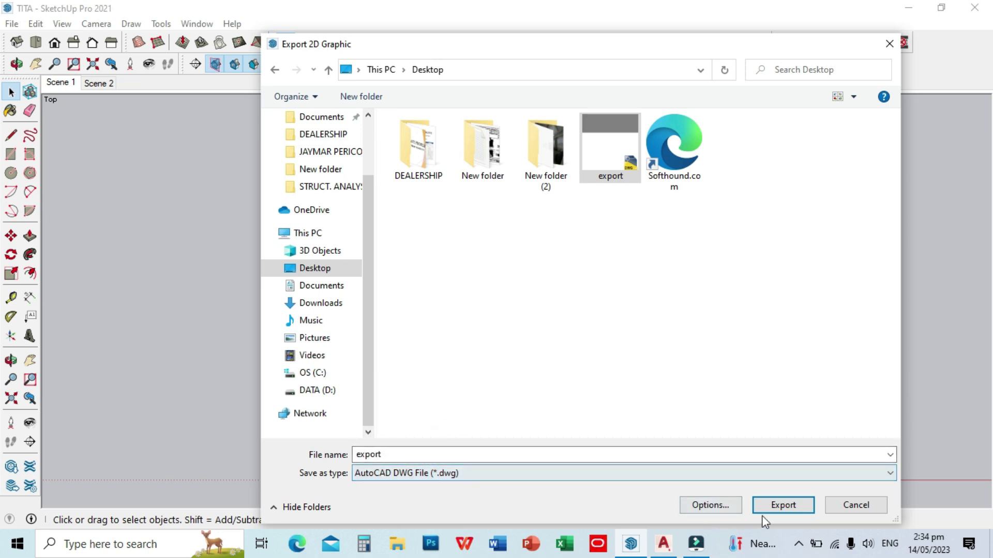
pyautogui.click(787, 509)
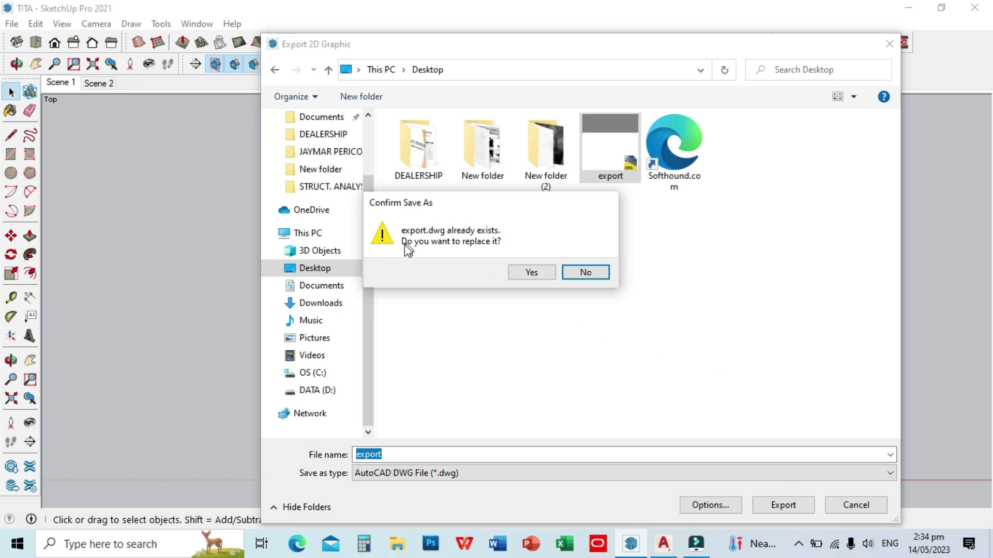
# Overwrite export.dwg with the floor plan and bring AutoCAD's Start page forward.
pyautogui.click(533, 272)
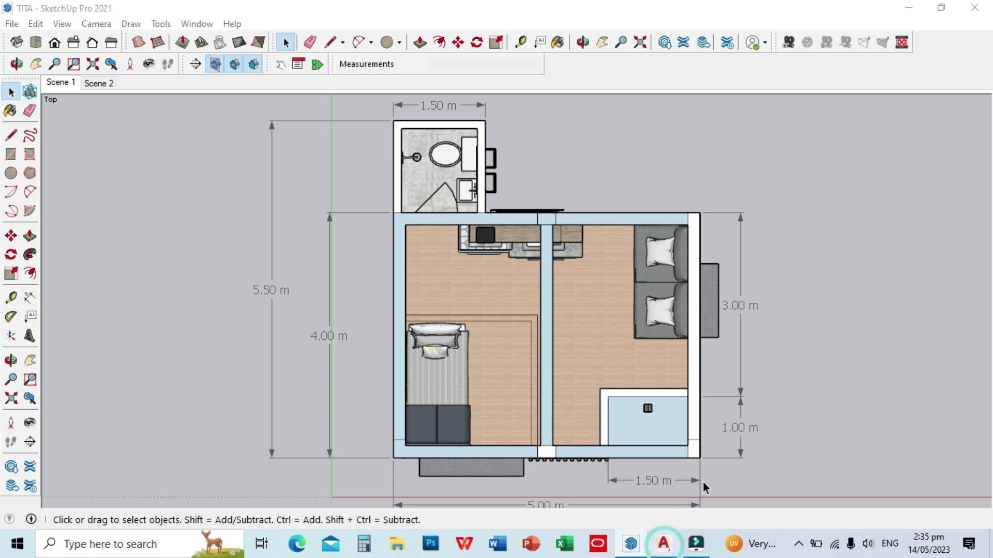
pyautogui.click(666, 548)
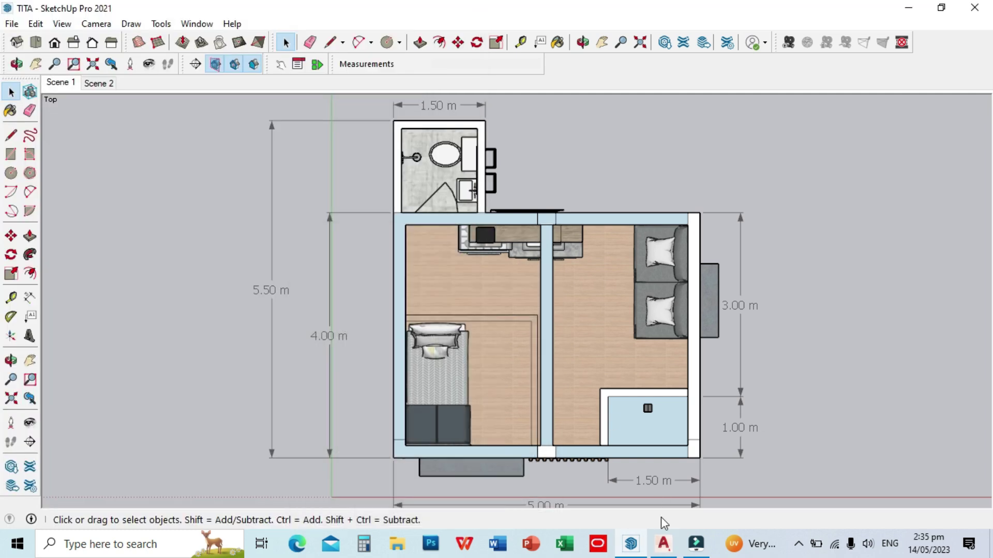
pyautogui.click(667, 544)
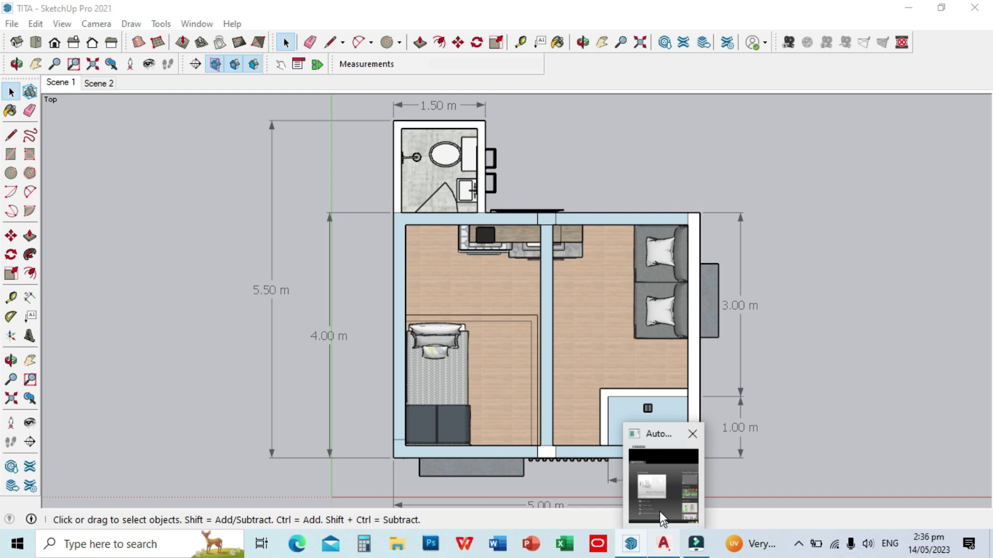
pyautogui.click(660, 507)
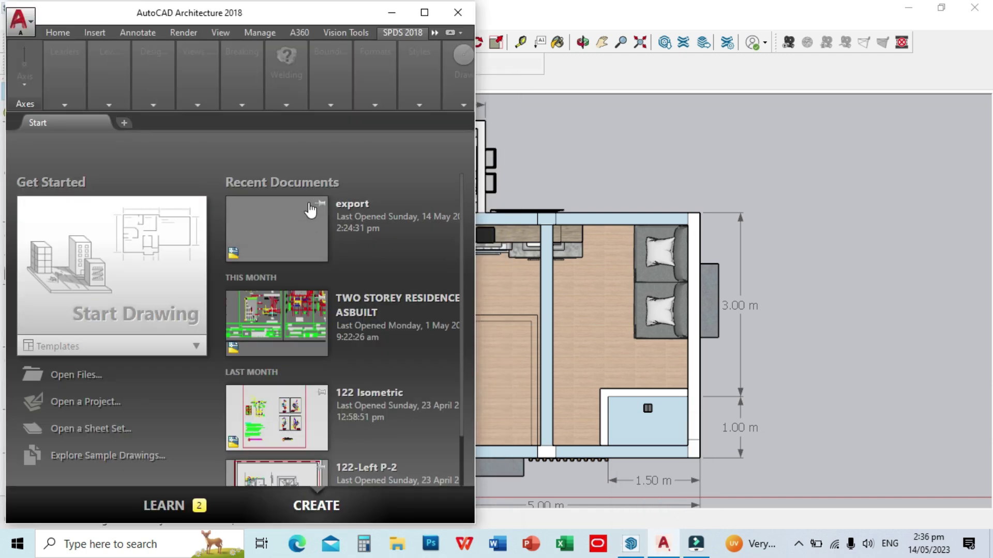
pyautogui.click(277, 236)
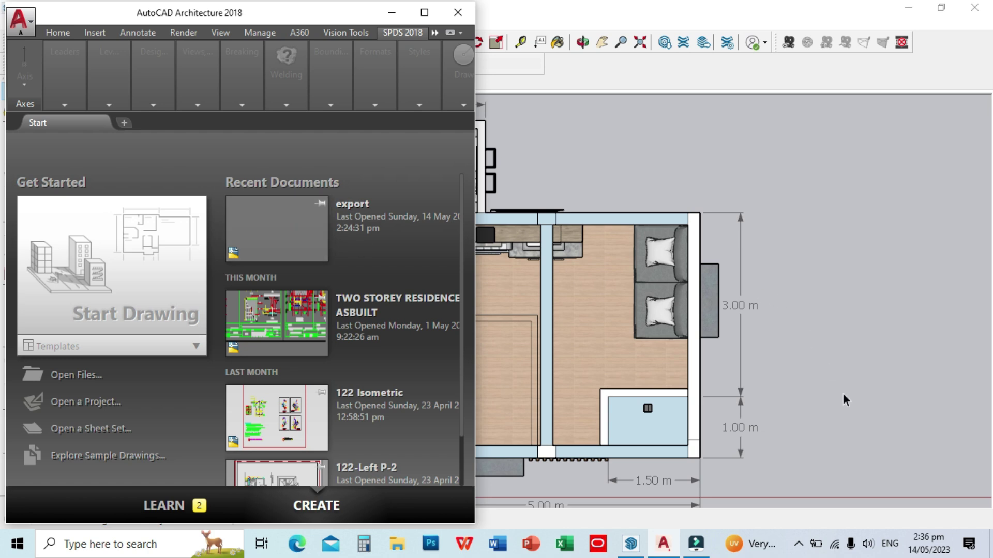
# Open export.dwg from Recent Documents and zoom in on the floor plan linework.
pyautogui.click(288, 229)
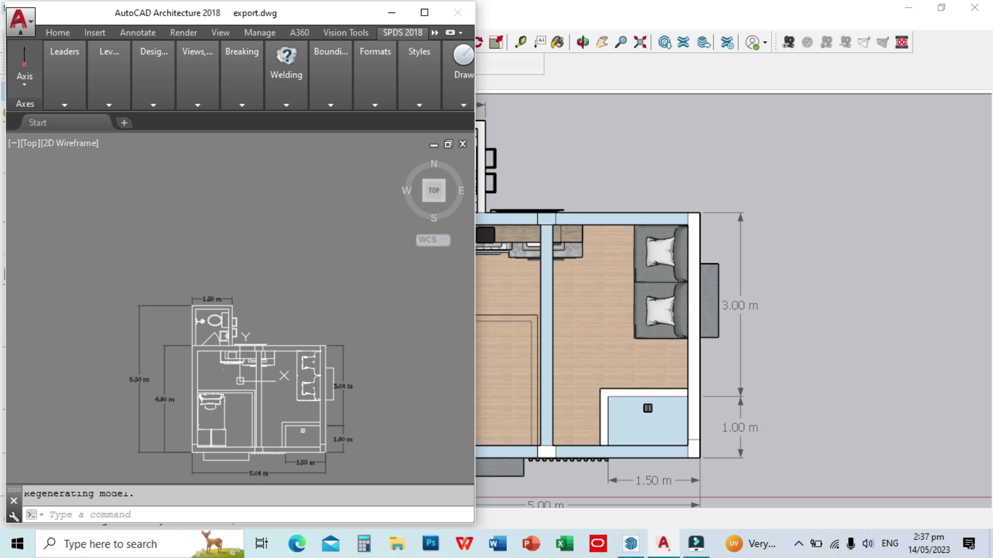
pyautogui.scroll(2, 255, 409)
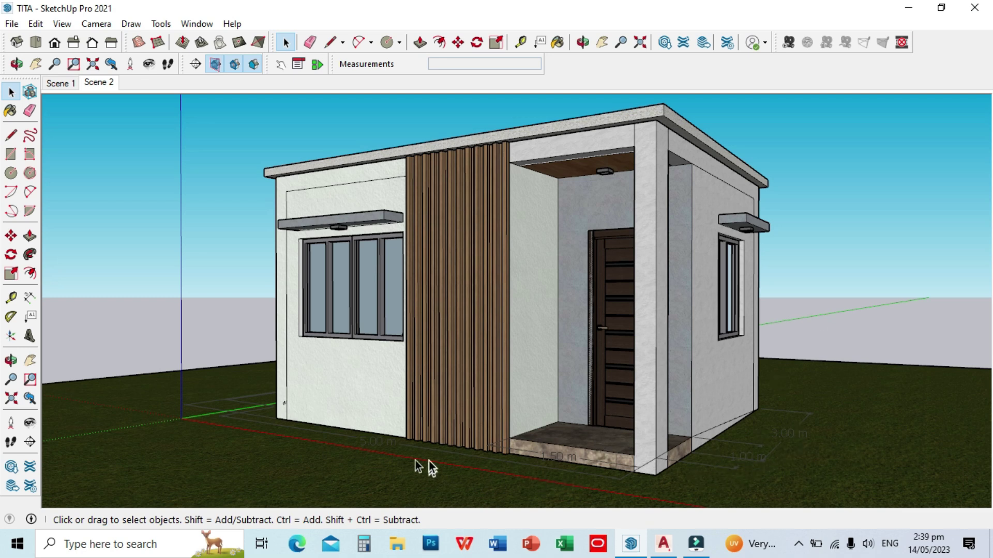
# Export the Scene 2 perspective as a 2D DWG graphic to Desktop export.dwg.
pyautogui.click(11, 24)
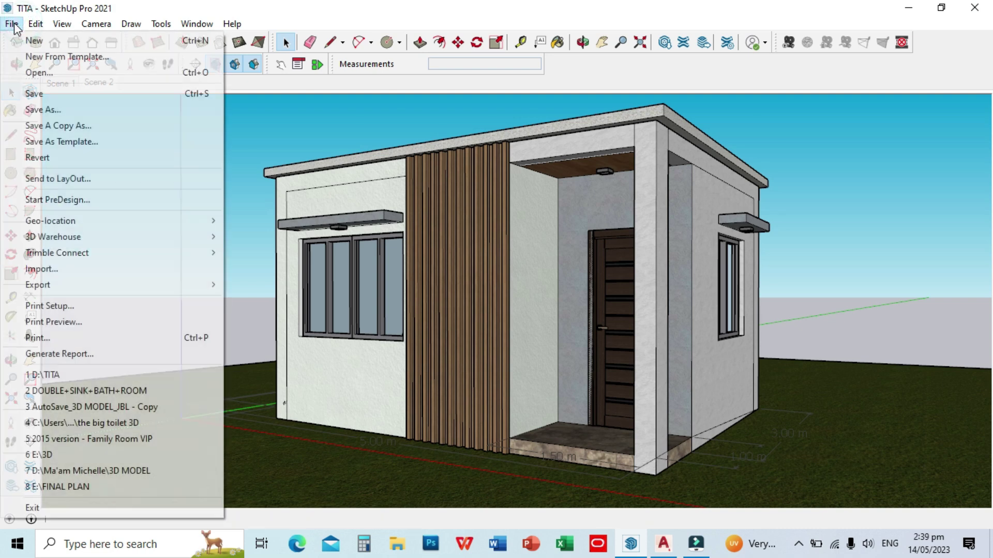
pyautogui.moveTo(38, 285)
pyautogui.click(271, 301)
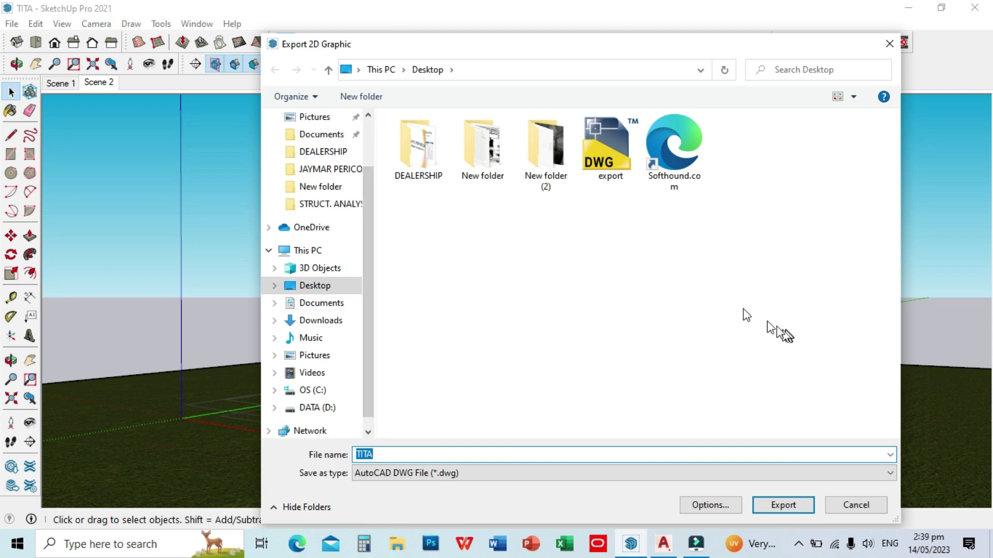
pyautogui.click(322, 288)
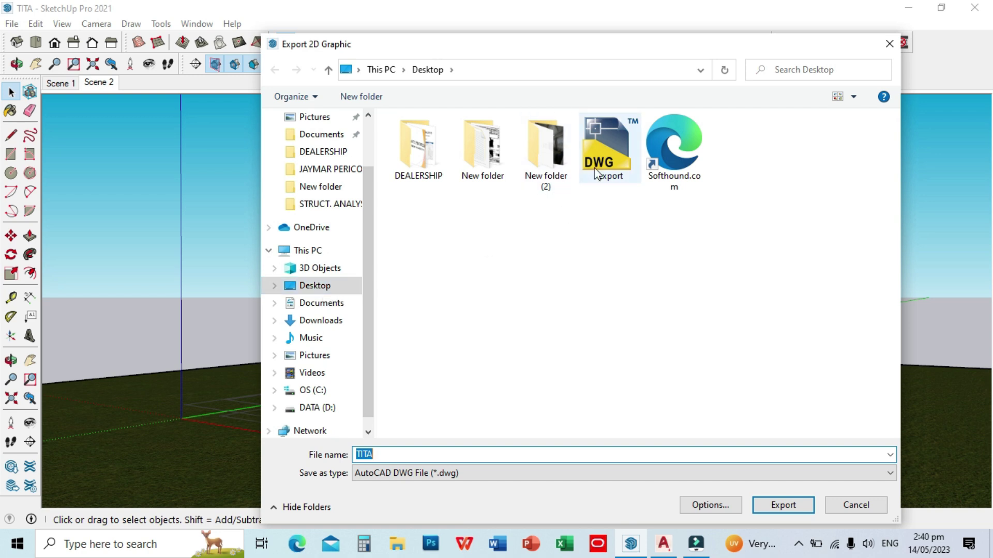
pyautogui.click(612, 151)
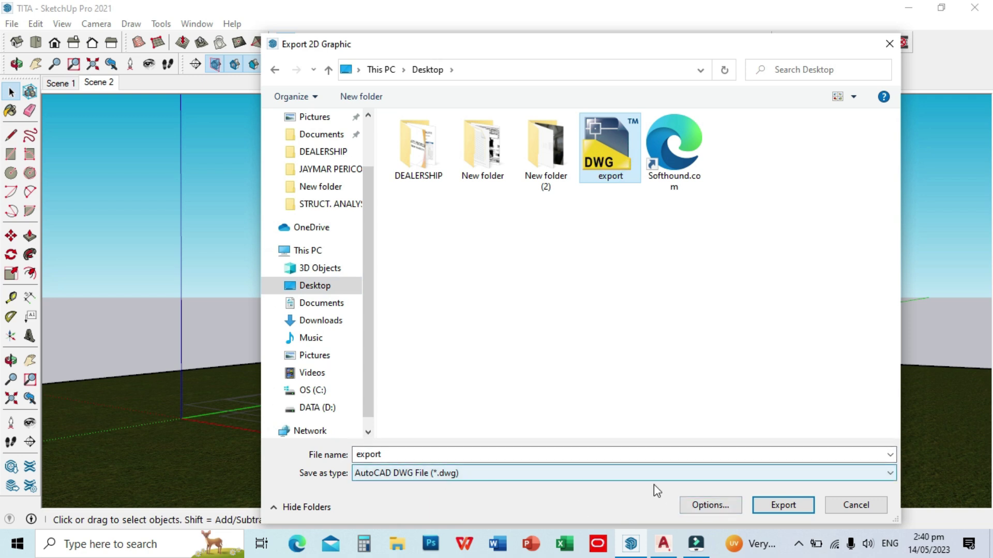
pyautogui.click(785, 505)
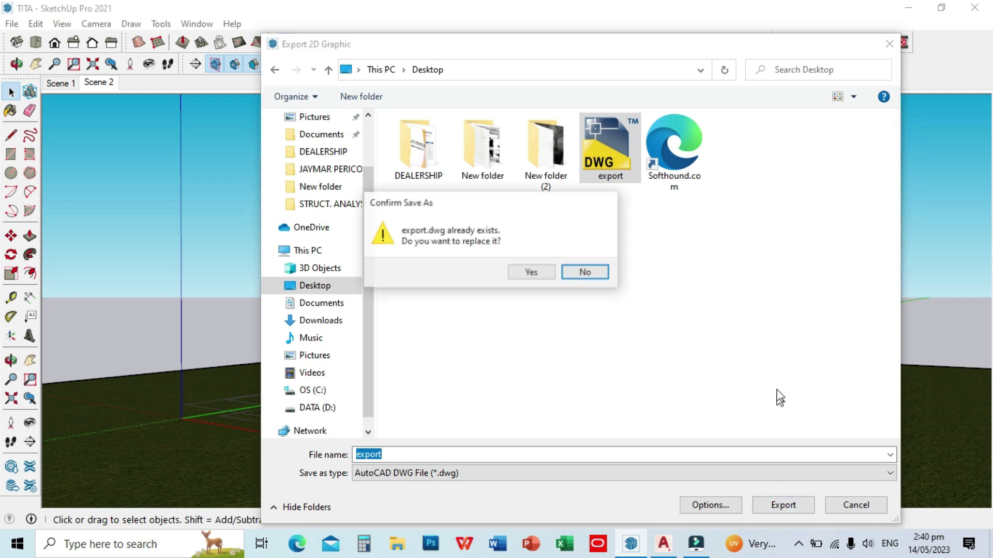
# Confirm replacing export.dwg with the Scene 2 perspective export.
pyautogui.click(531, 273)
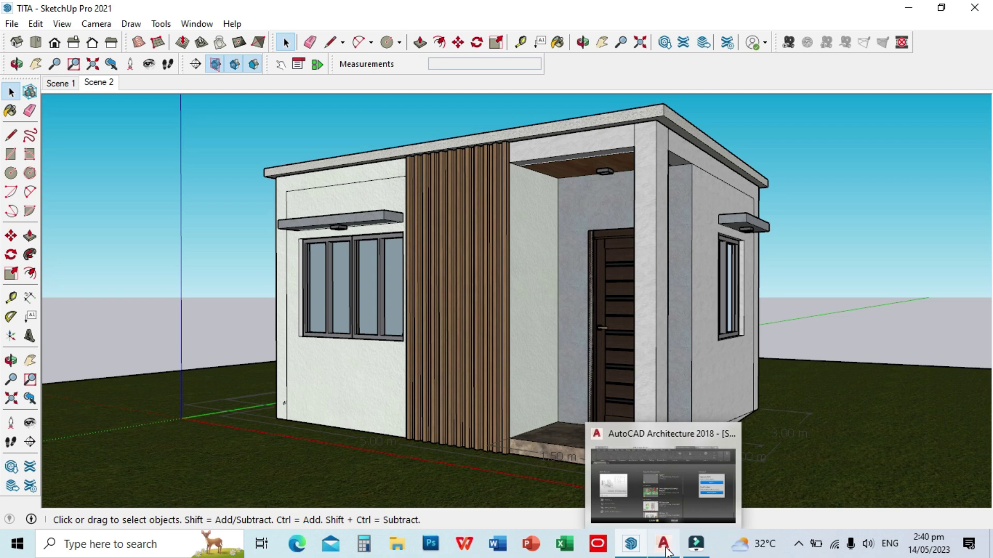
# Switch to AutoCAD and open export.dwg from Recent Documents to view the house perspective line drawing.
pyautogui.click(663, 543)
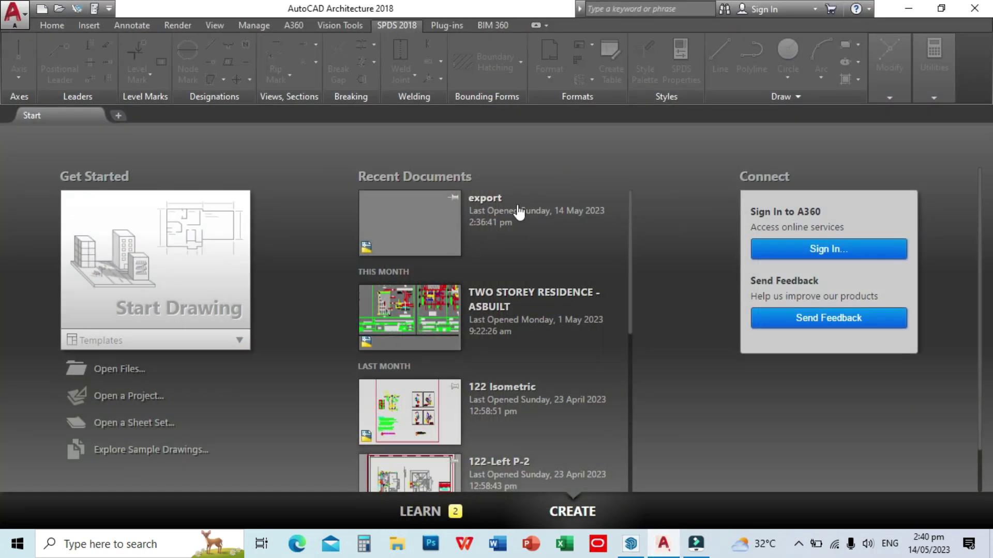
pyautogui.click(426, 228)
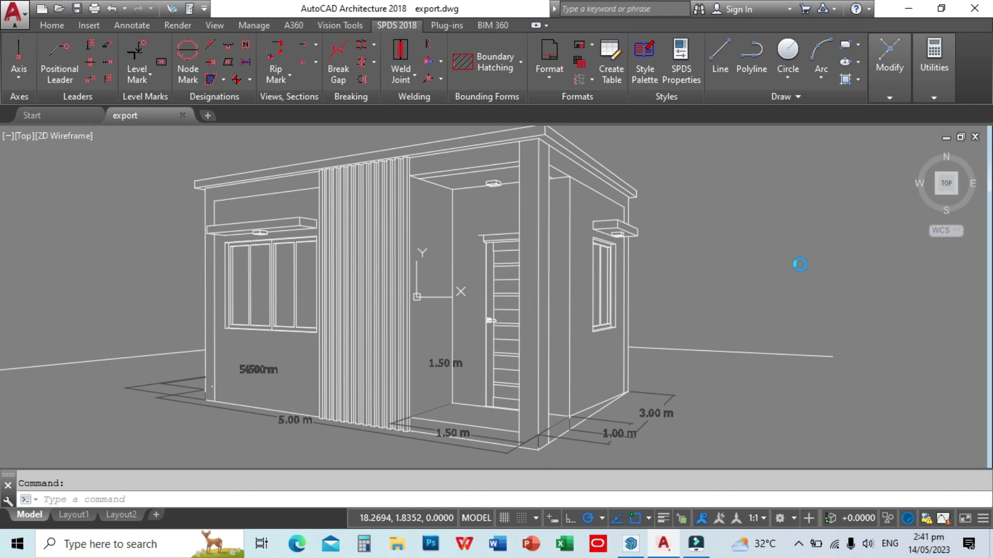
pyautogui.scroll(-5, 727, 233)
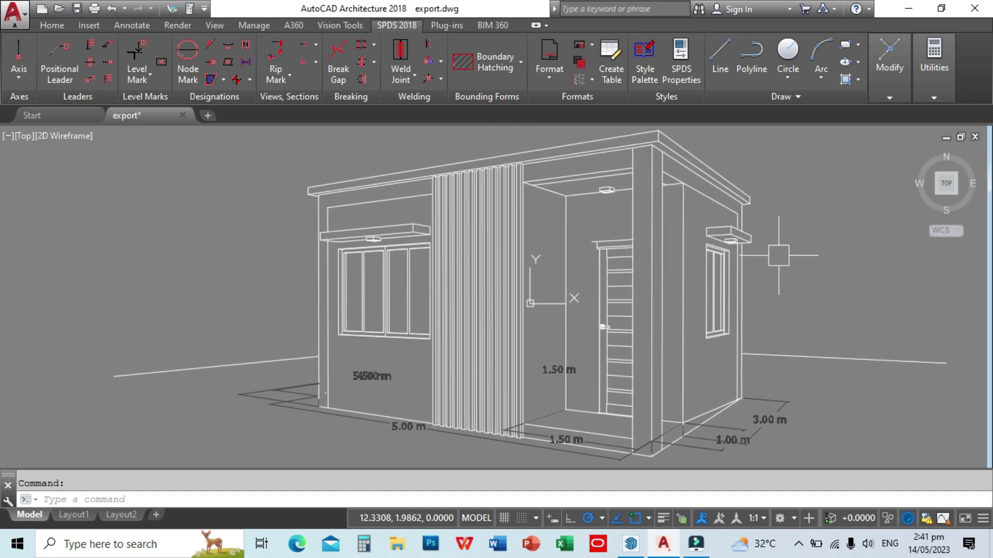
pyautogui.scroll(3, 815, 256)
pyautogui.scroll(-1, 705, 252)
pyautogui.scroll(2, 394, 278)
pyautogui.scroll(-2, 394, 277)
pyautogui.scroll(2, 414, 249)
pyautogui.scroll(3, 435, 218)
pyautogui.scroll(-3, 434, 219)
pyautogui.scroll(3, 435, 219)
pyautogui.scroll(-1, 417, 177)
pyautogui.scroll(-3, 408, 178)
pyautogui.scroll(3, 400, 178)
pyautogui.scroll(-3, 400, 178)
pyautogui.moveTo(400, 178); pyautogui.dragTo(414, 234, button='middle')
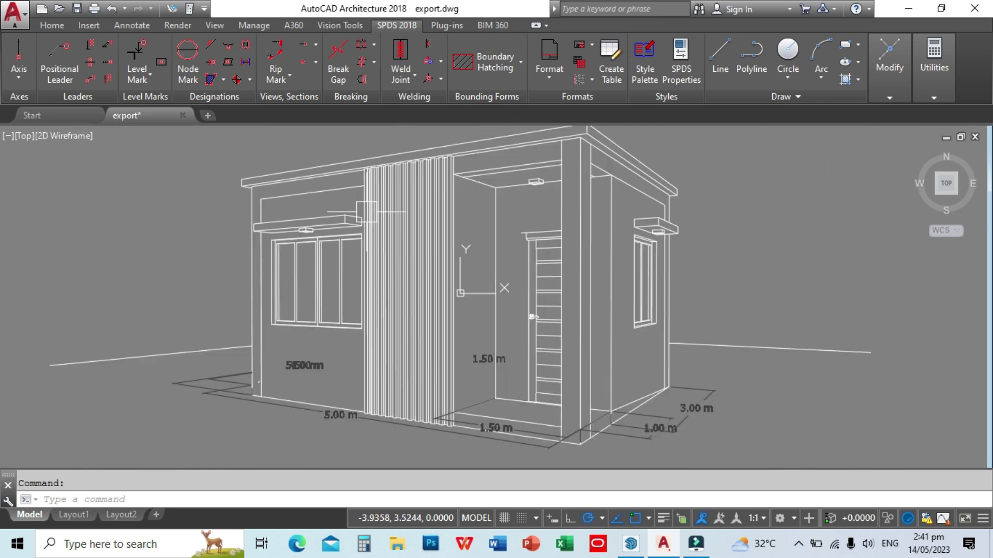
pyautogui.scroll(3, 415, 234)
pyautogui.scroll(-3, 398, 217)
pyautogui.moveTo(389, 239)
pyautogui.mouseDown(button='middle')
pyautogui.moveTo(400, 212)
pyautogui.moveTo(410, 239)
pyautogui.mouseUp(button='middle')
pyautogui.moveTo(698, 333); pyautogui.dragTo(704, 336, button='middle')
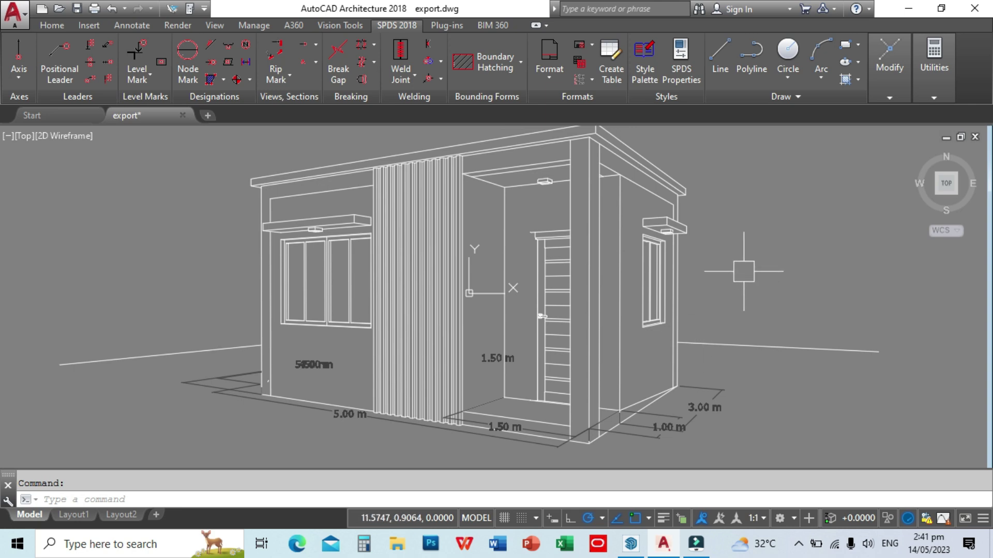
pyautogui.moveTo(786, 249); pyautogui.dragTo(780, 259, button='middle')
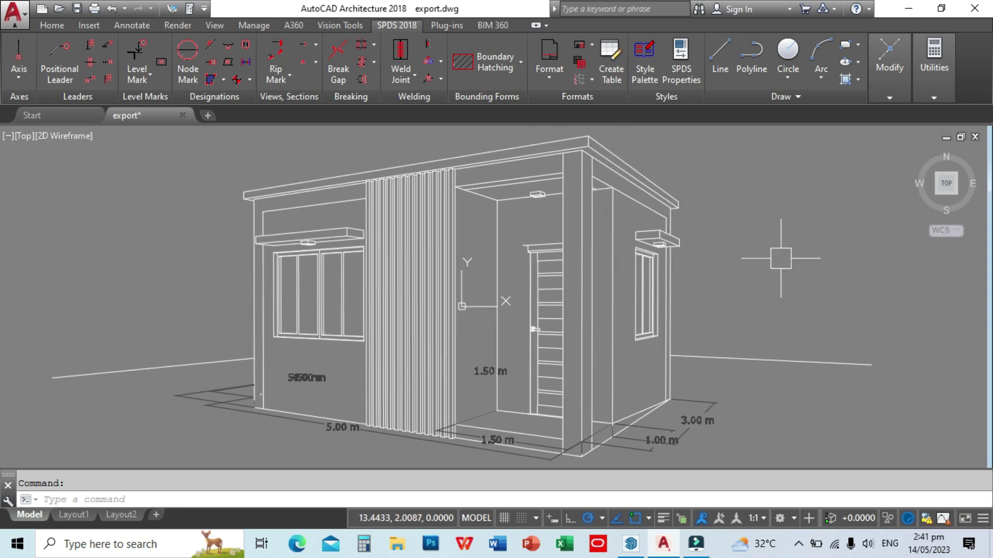
pyautogui.scroll(-3, 636, 258)
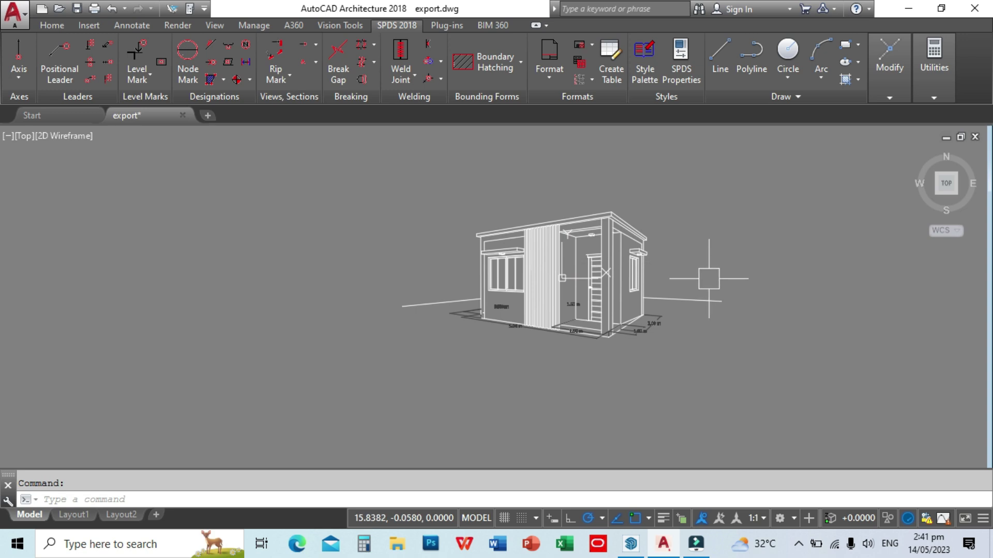
pyautogui.click(800, 548)
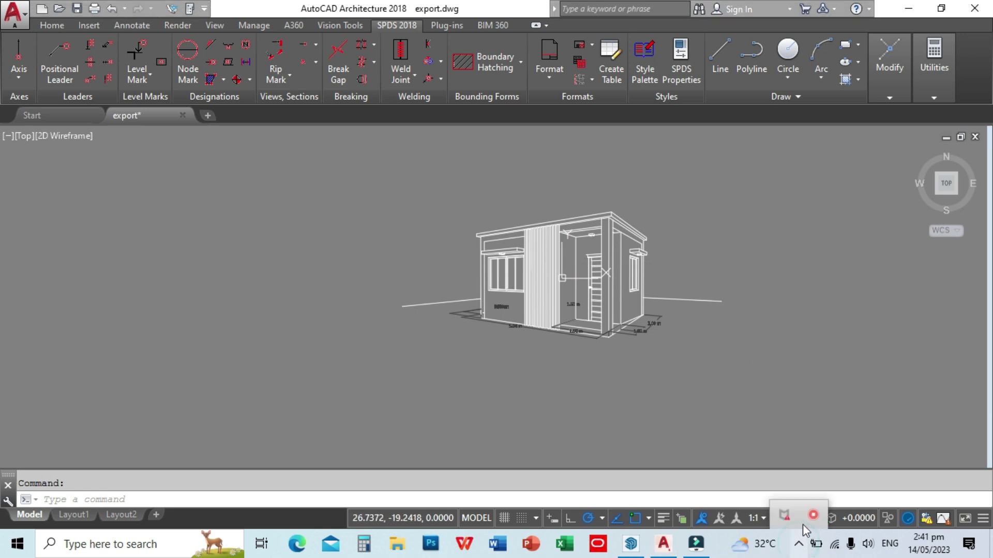
pyautogui.rightClick(813, 515)
pyautogui.click(868, 509)
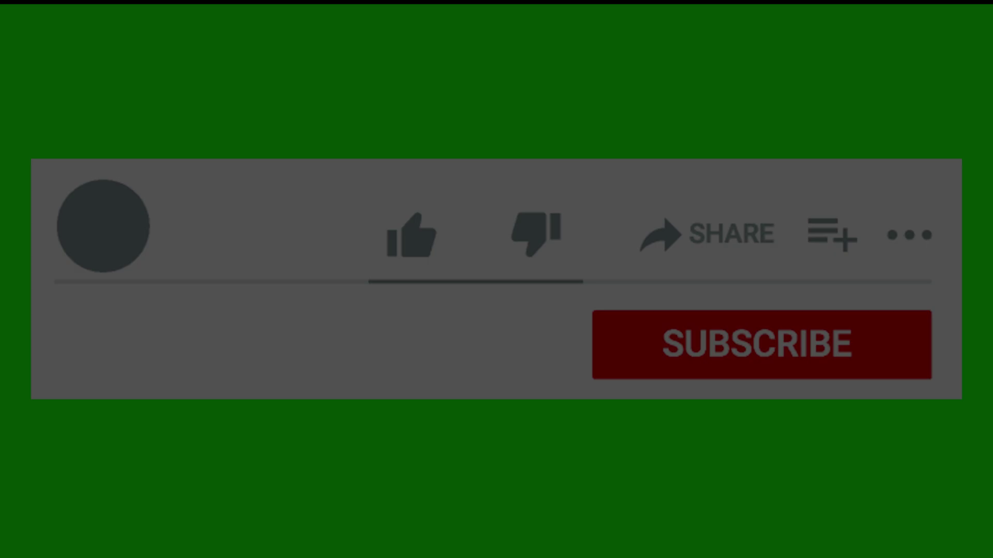